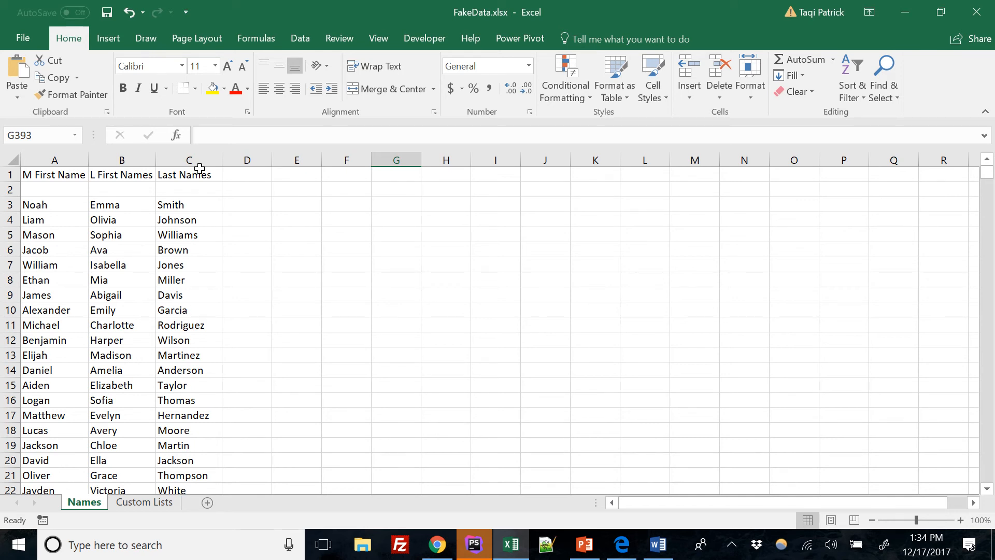
click(256, 201)
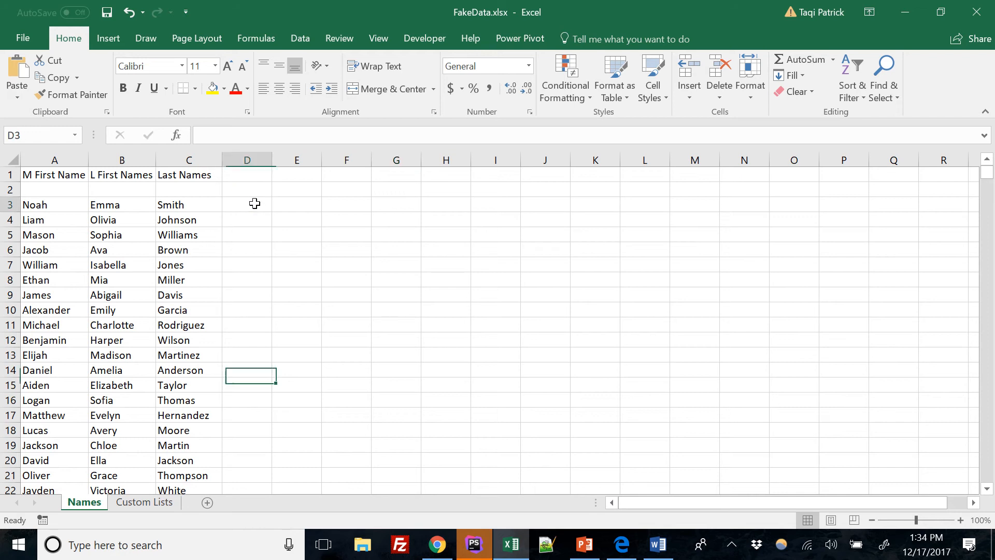
click(234, 133)
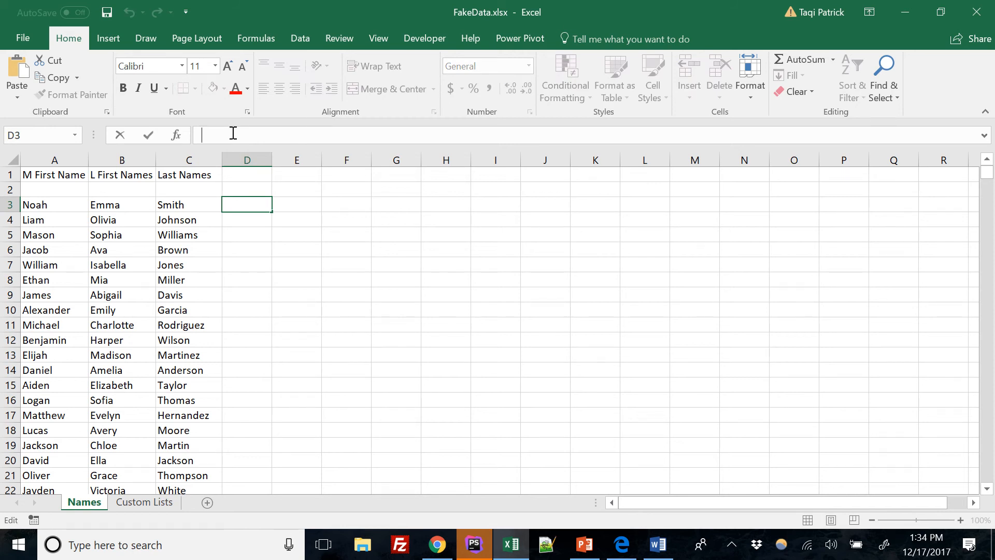
text(=)
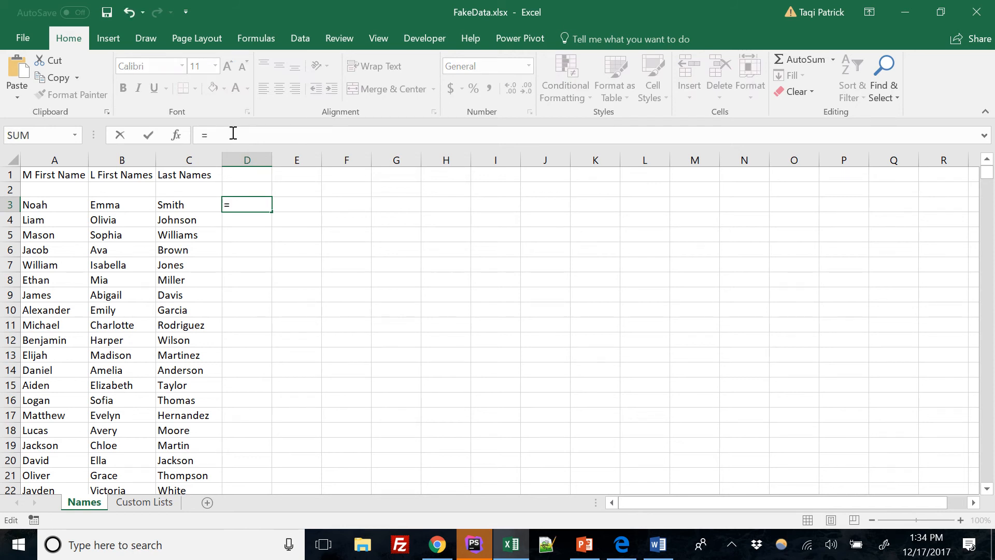
text(con)
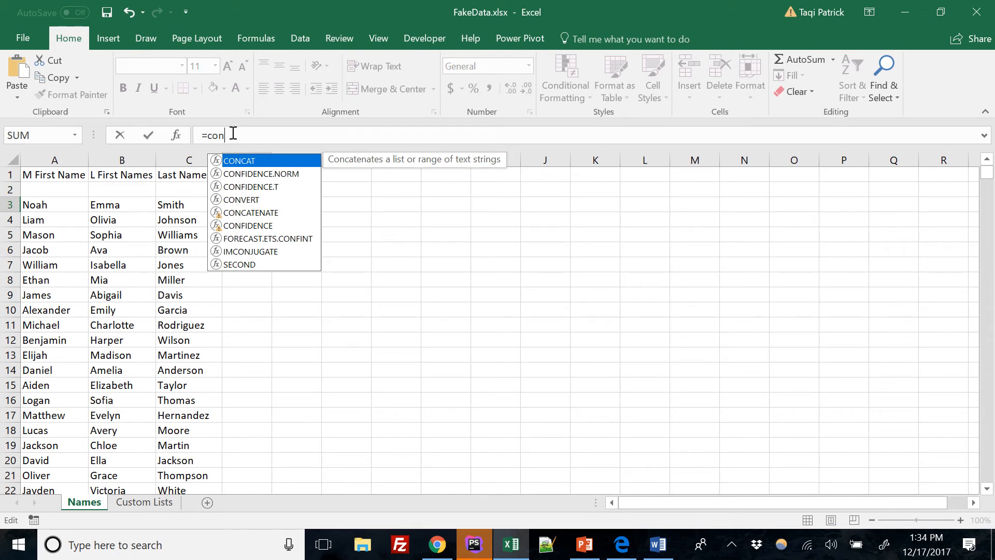
key(Tab)
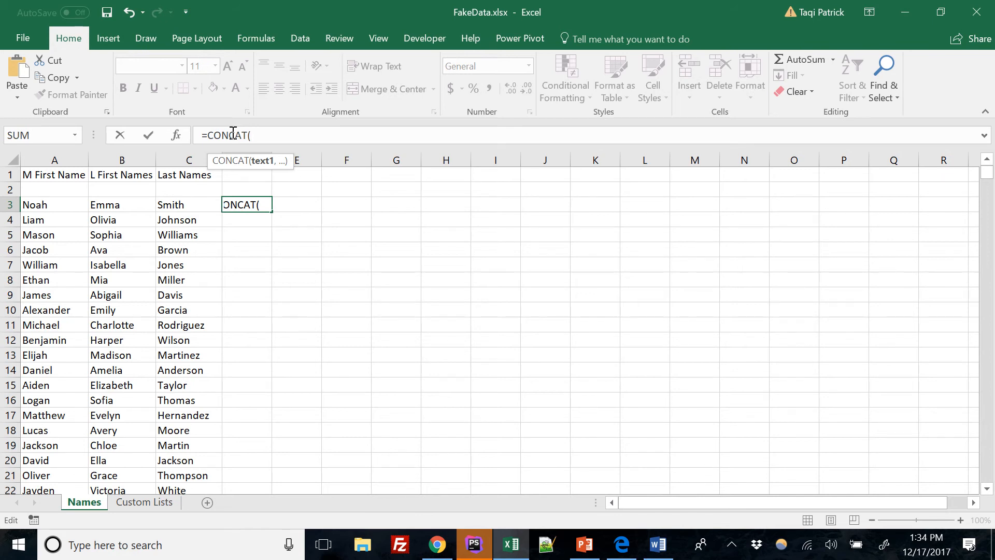
key(Left)
key(Left)
key(Right)
click(265, 203)
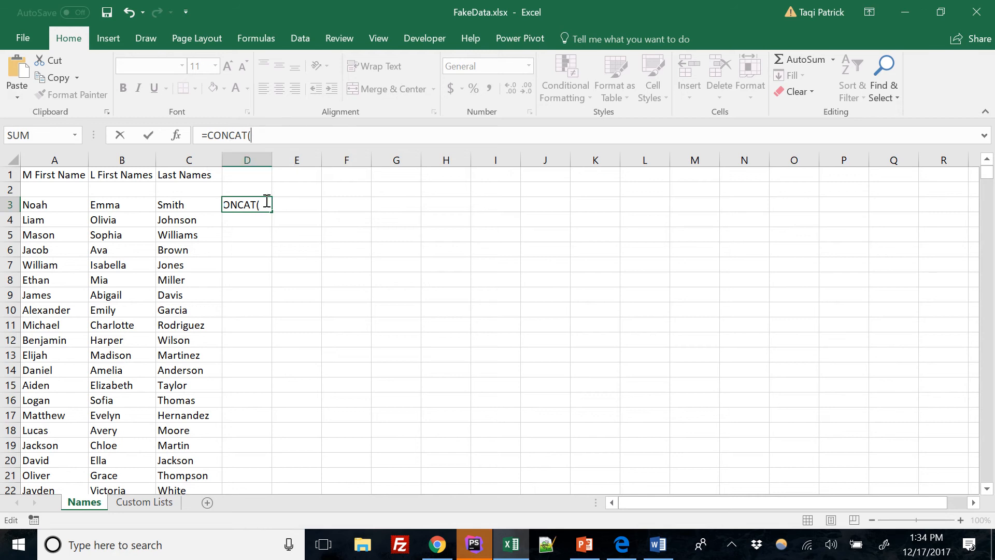
key(Left)
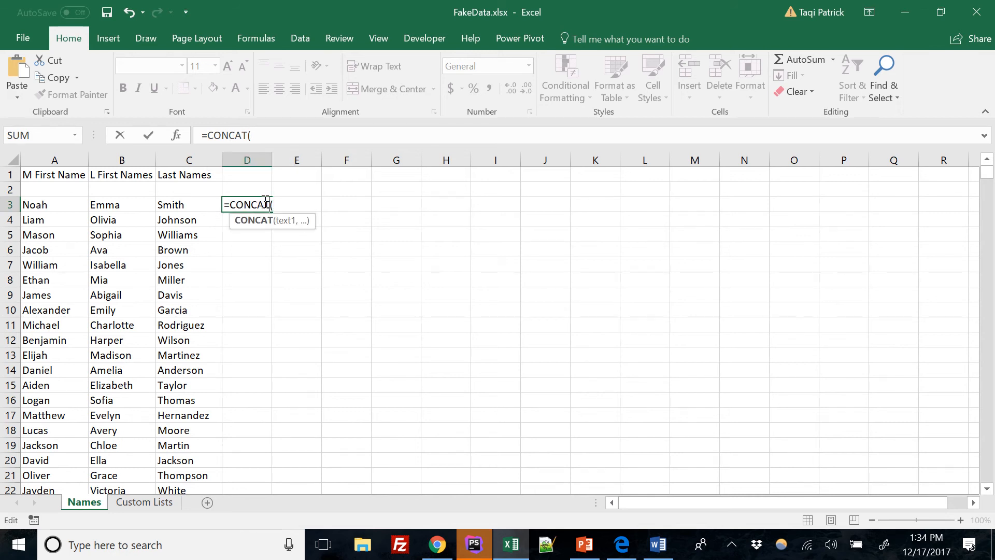
key(Left)
key(Left)
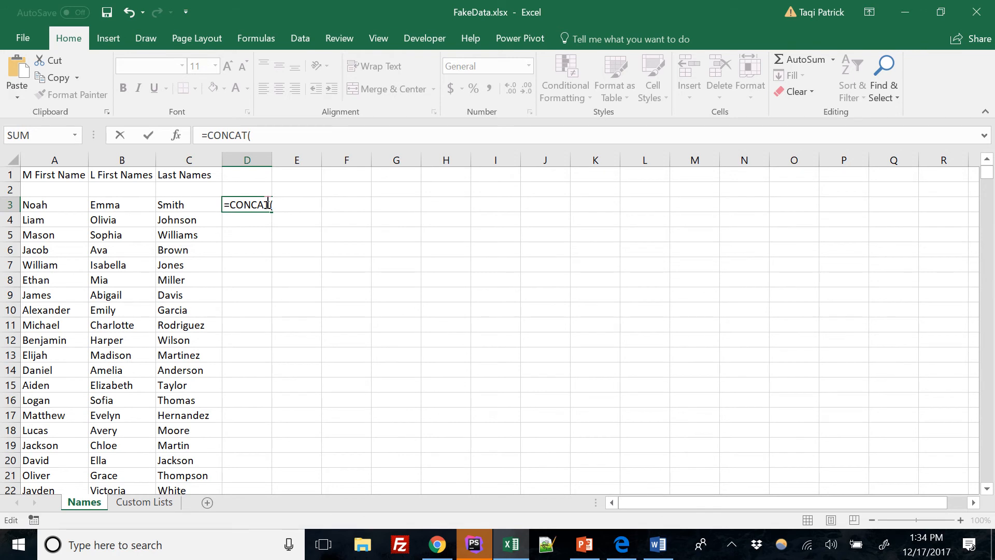
key(Delete)
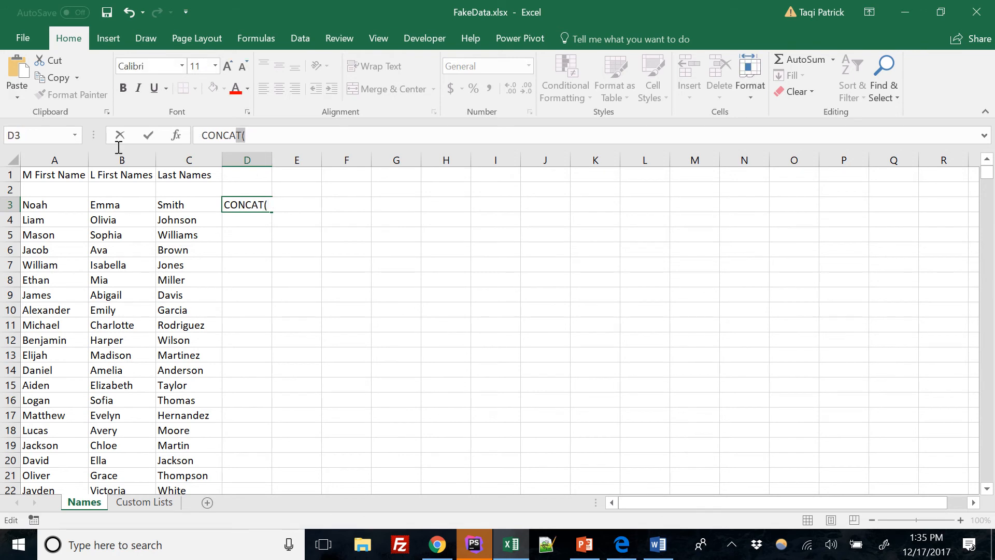
drag(246, 135, 122, 126)
key(BackSpace)
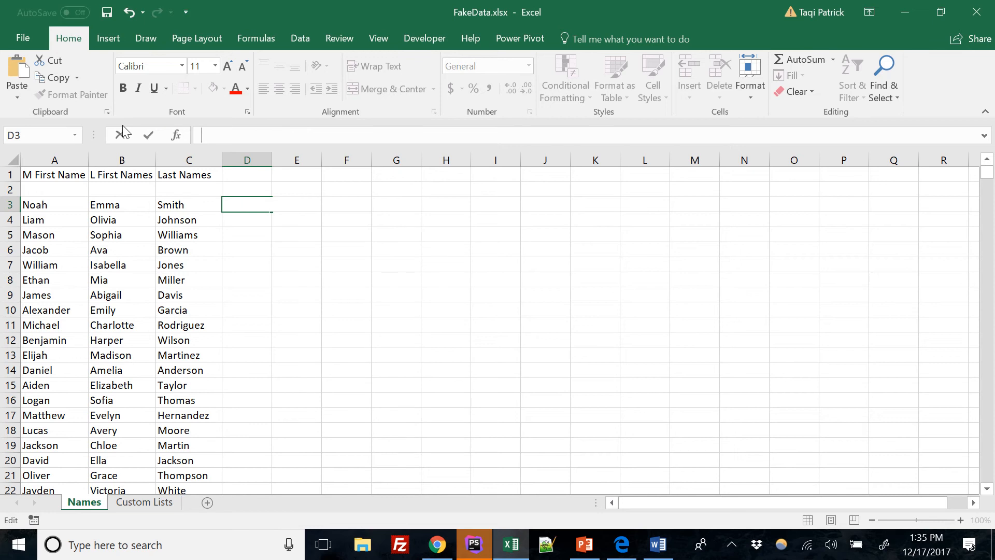
click(269, 229)
Enter the formula =CONCAT(A3," ",C3) in cell D3 and fit column D's width to its contents.
click(239, 205)
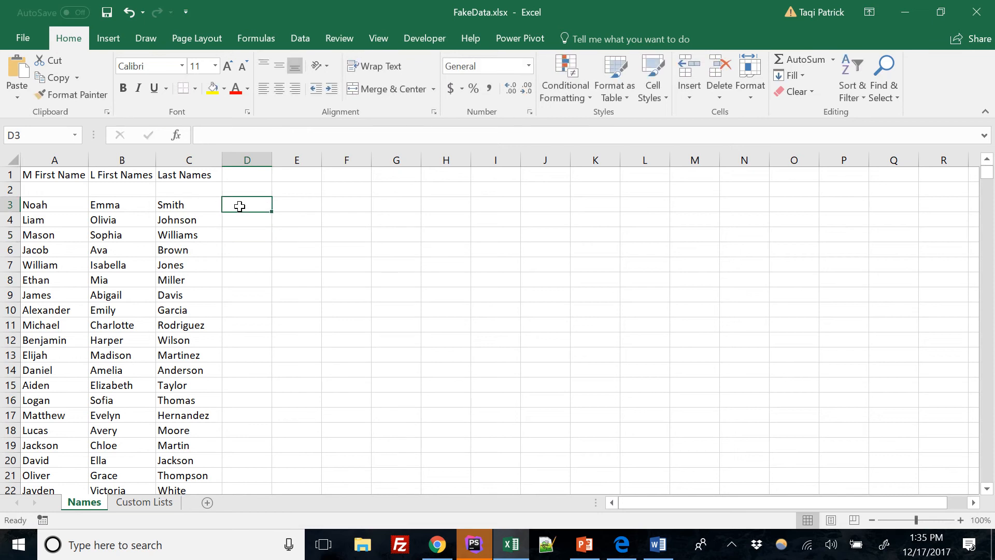
text(=con)
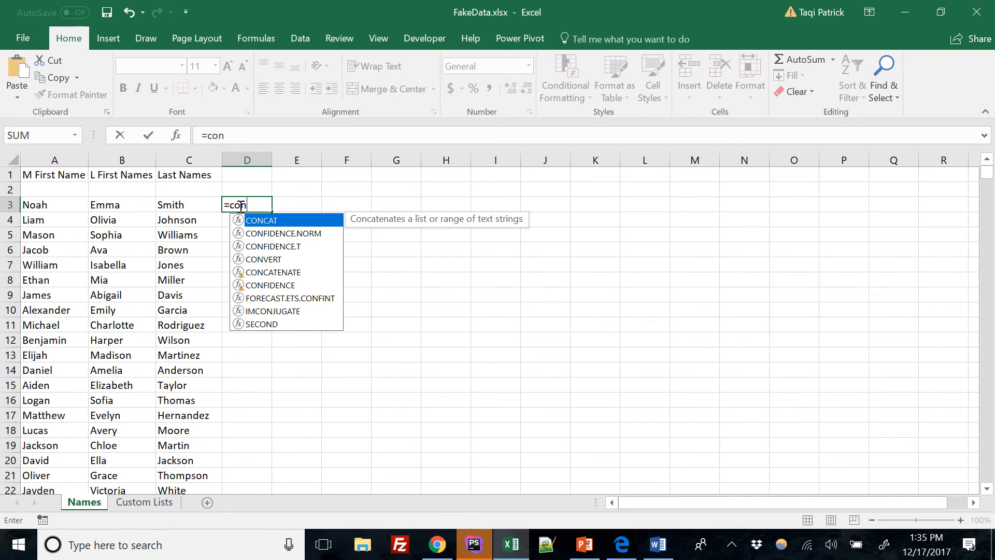
key(Tab)
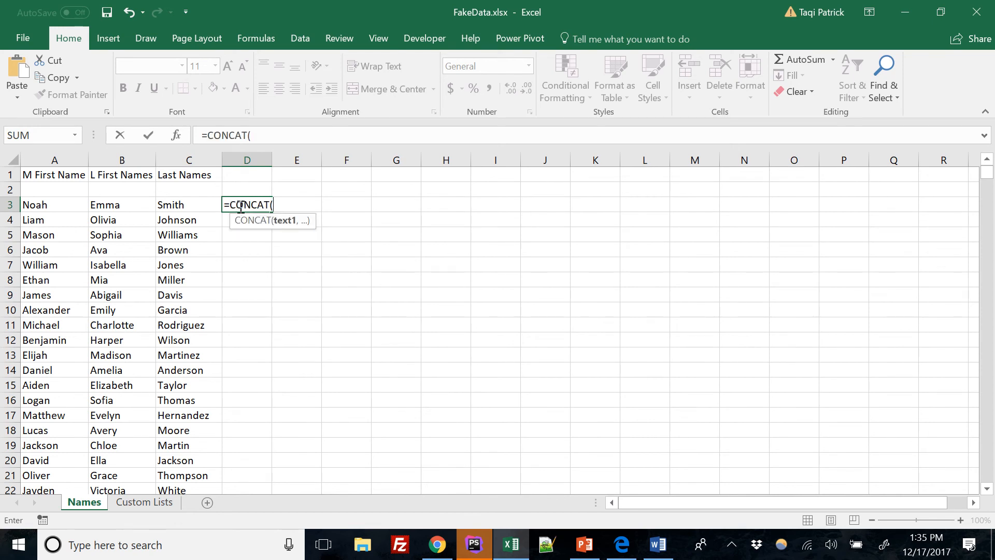
key(Left)
key(Left)
key(Left)
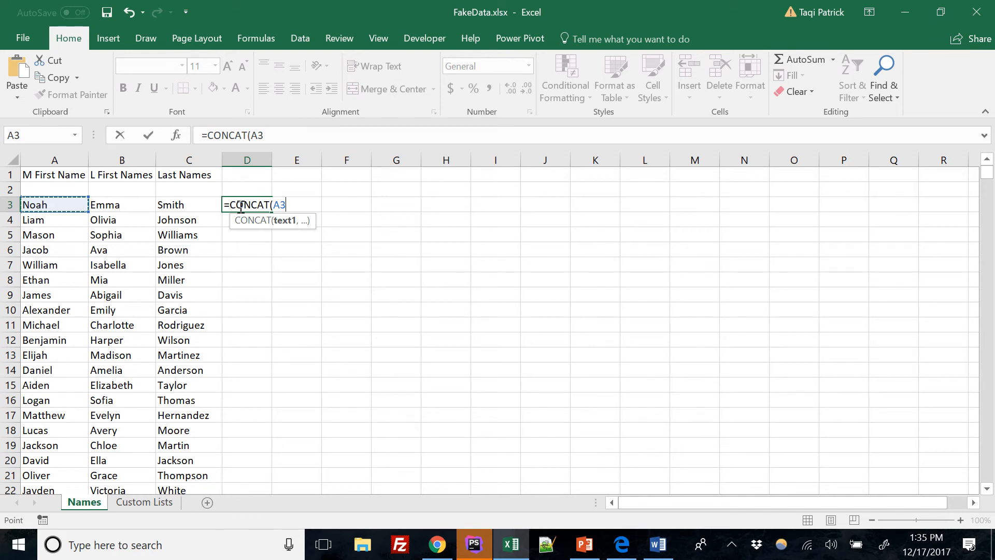
text(,)
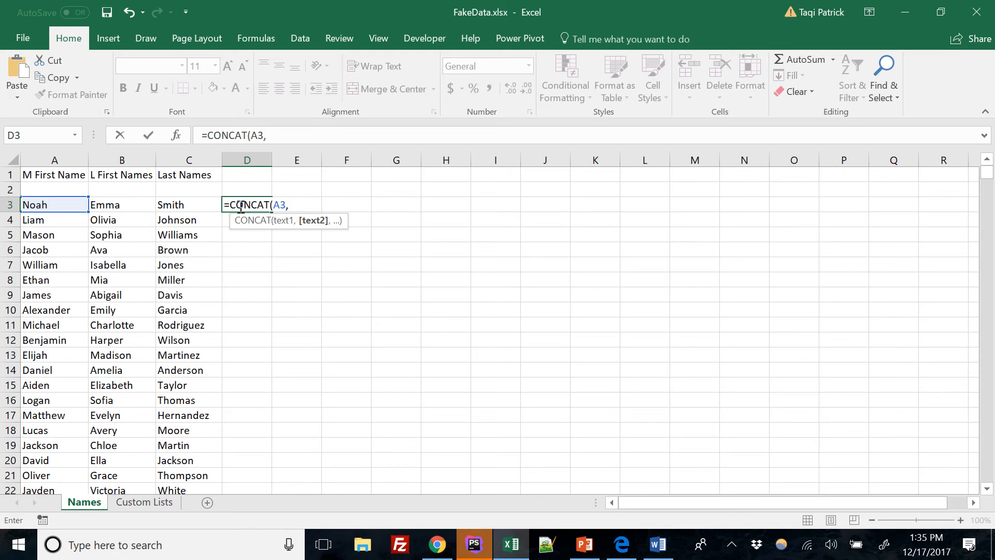
text(" ",)
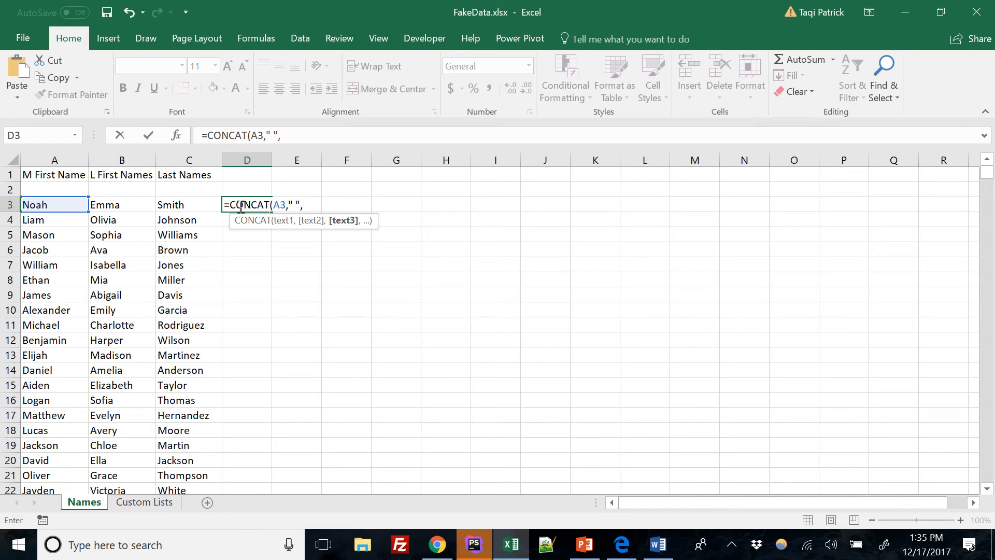
key(Right)
key(Left)
key(Left)
key(Left)
key(Right)
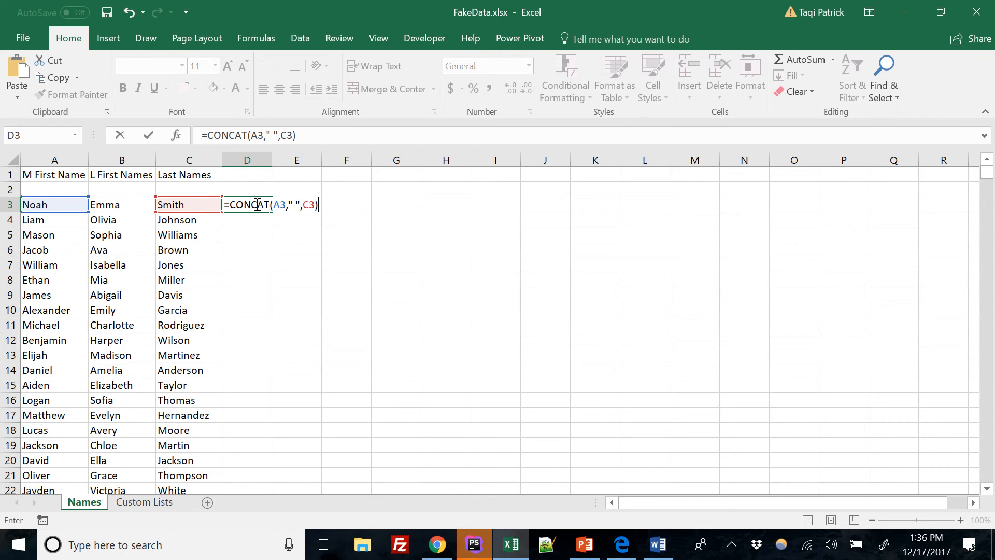
key(Return)
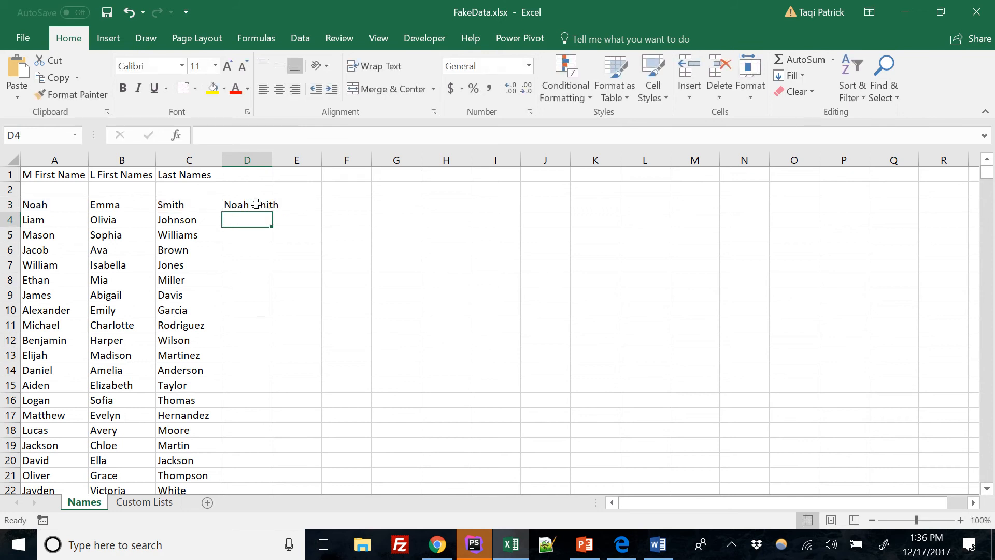
double_click(270, 157)
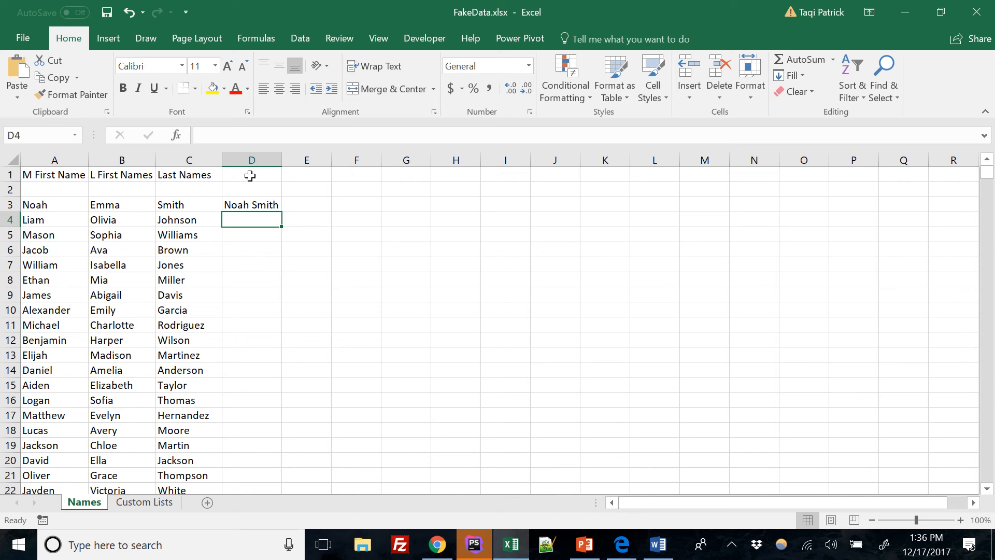
Copy the full formula text of cell D3 and leave the cell's edit mode without altering it.
click(258, 204)
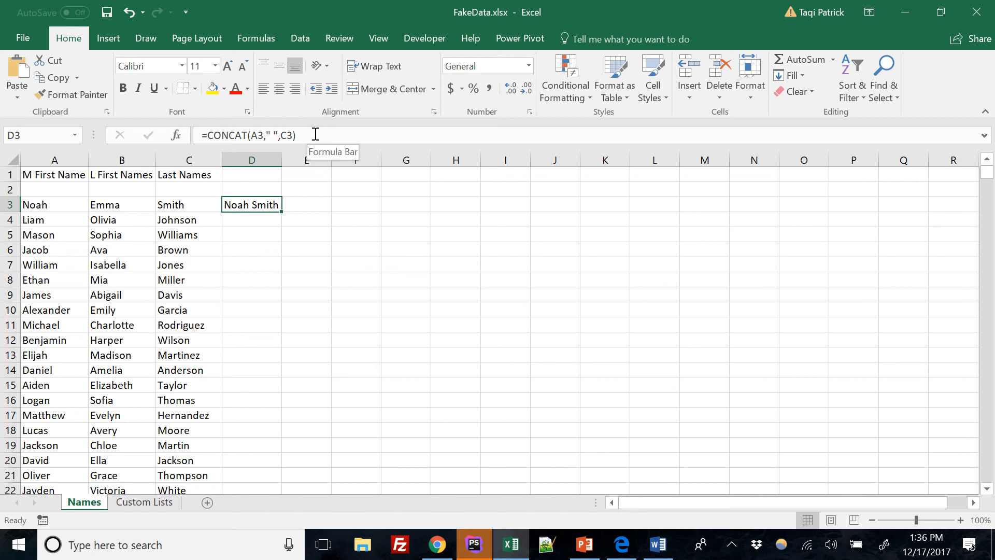
drag(315, 135, 184, 135)
key(ctrl+c)
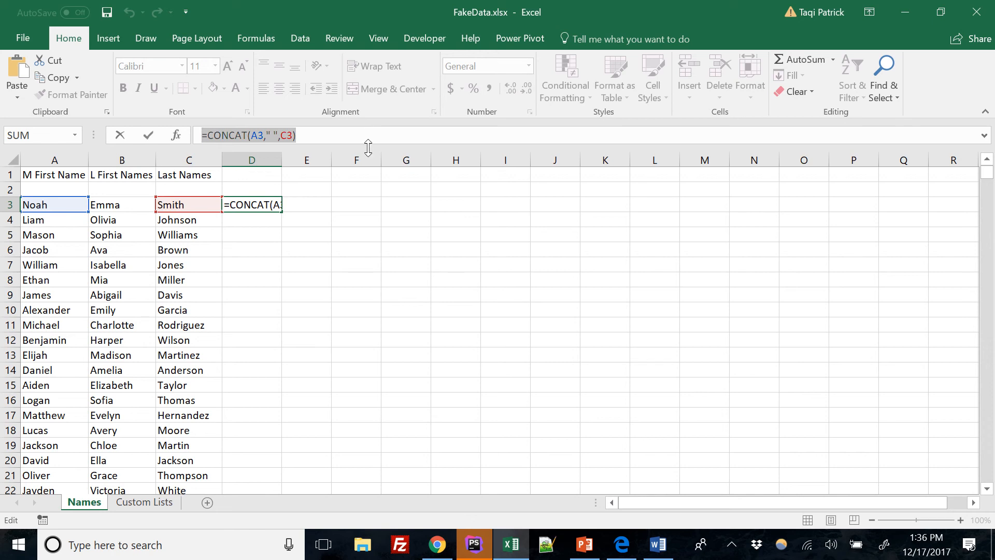
drag(365, 146, 364, 247)
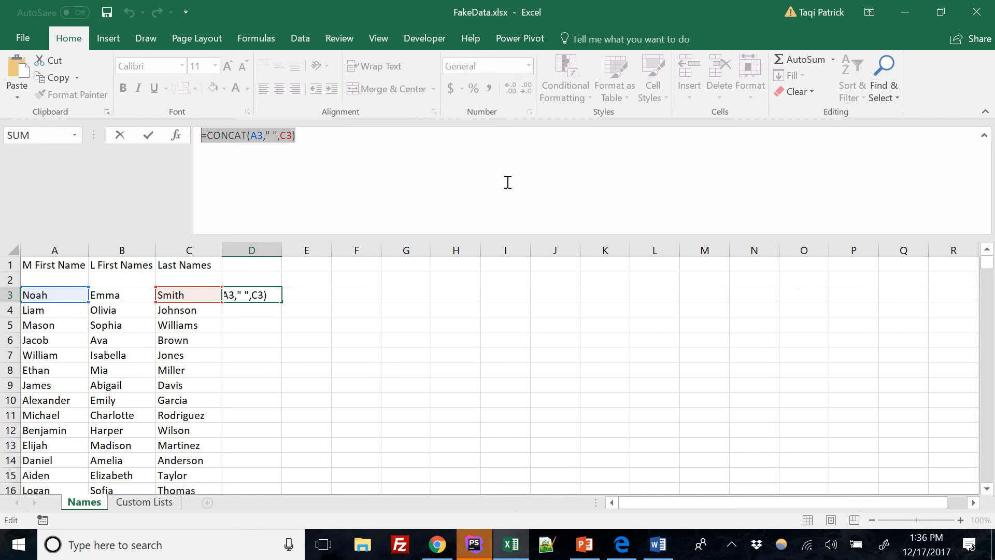
drag(456, 237, 468, 147)
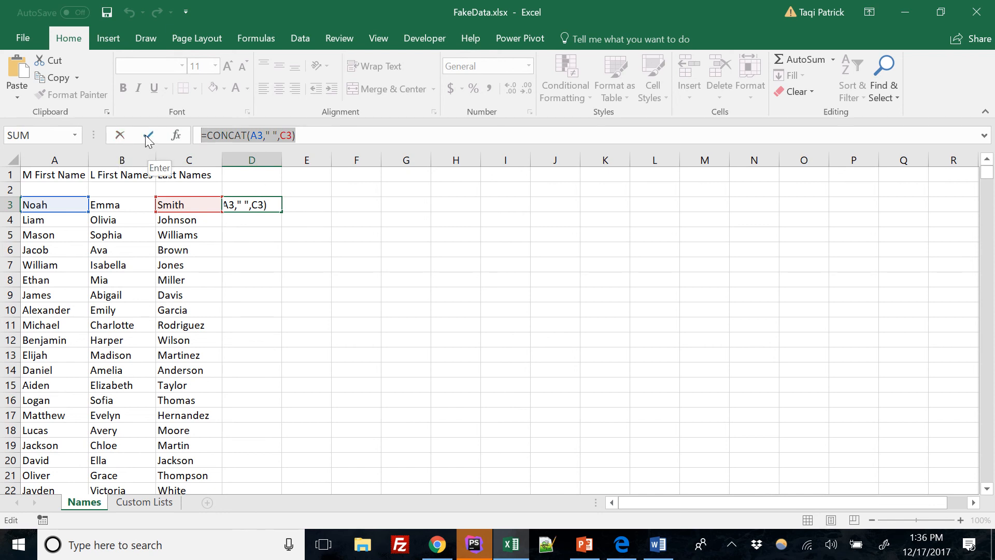
key(ctrl+Return)
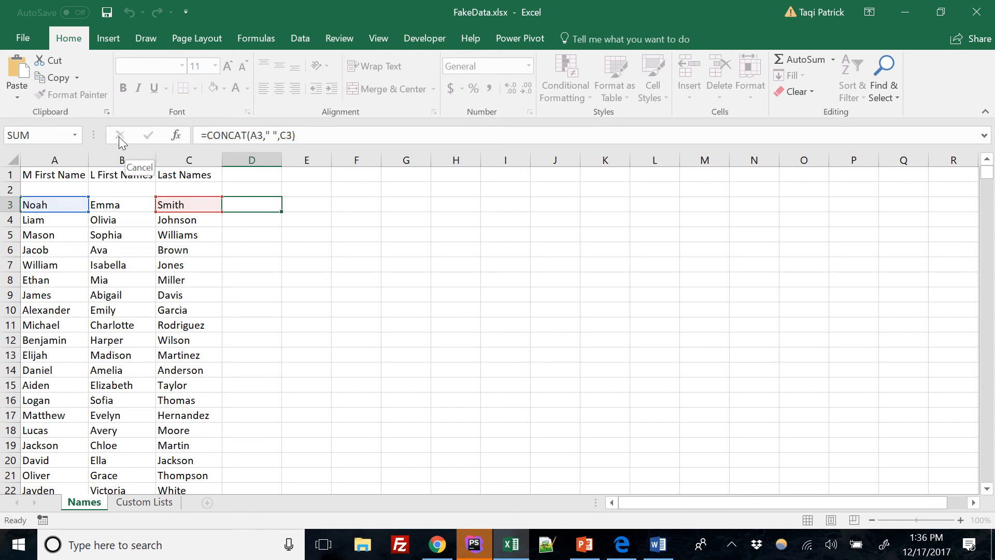
Paste the copied formula into cell E3, change it to =CONCAT(B3," ",C3), and fit column E's width.
click(309, 206)
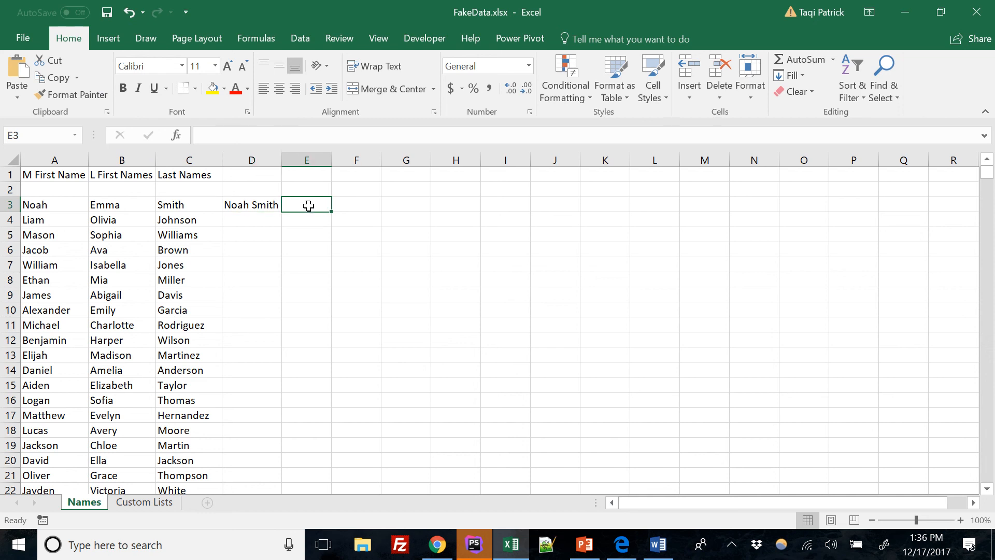
click(227, 135)
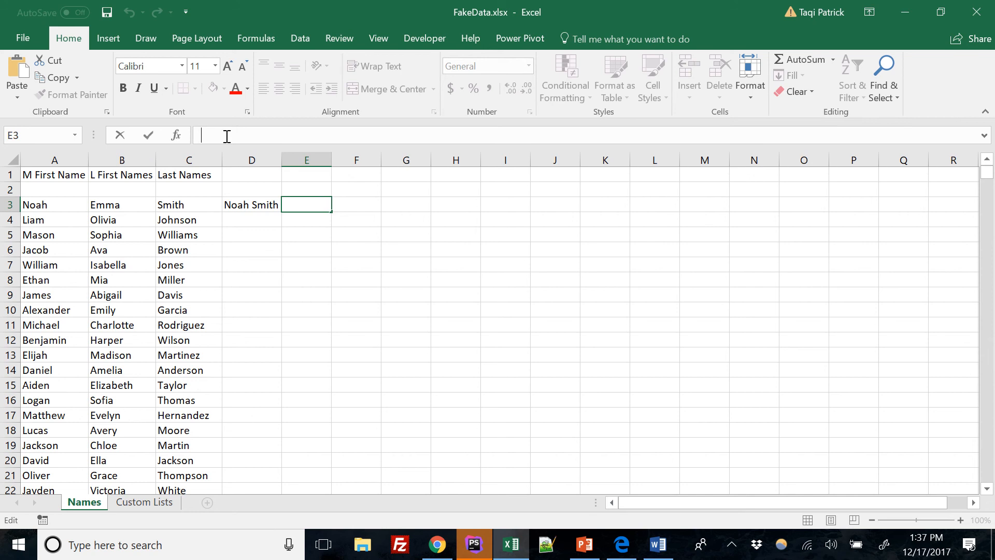
key(ctrl+v)
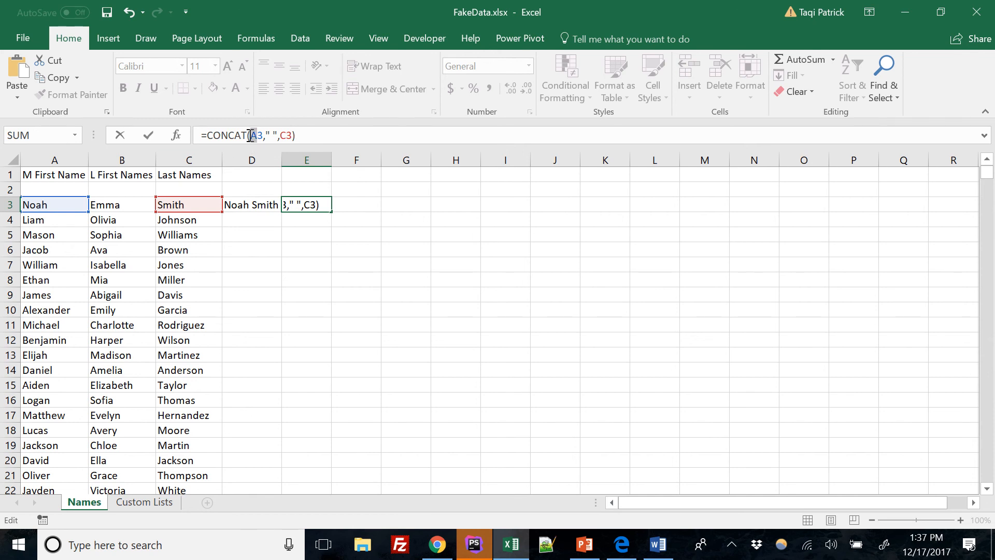
text(B)
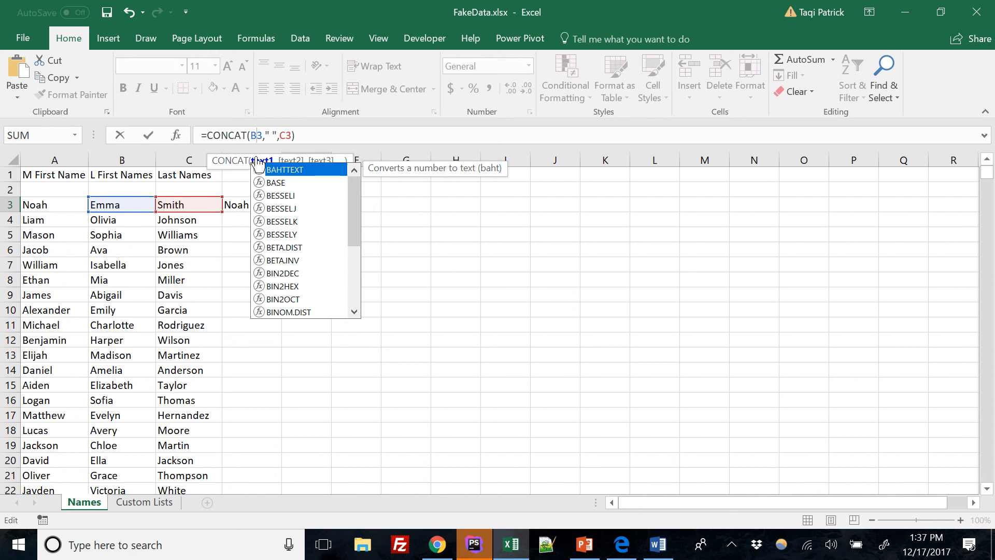
click(149, 138)
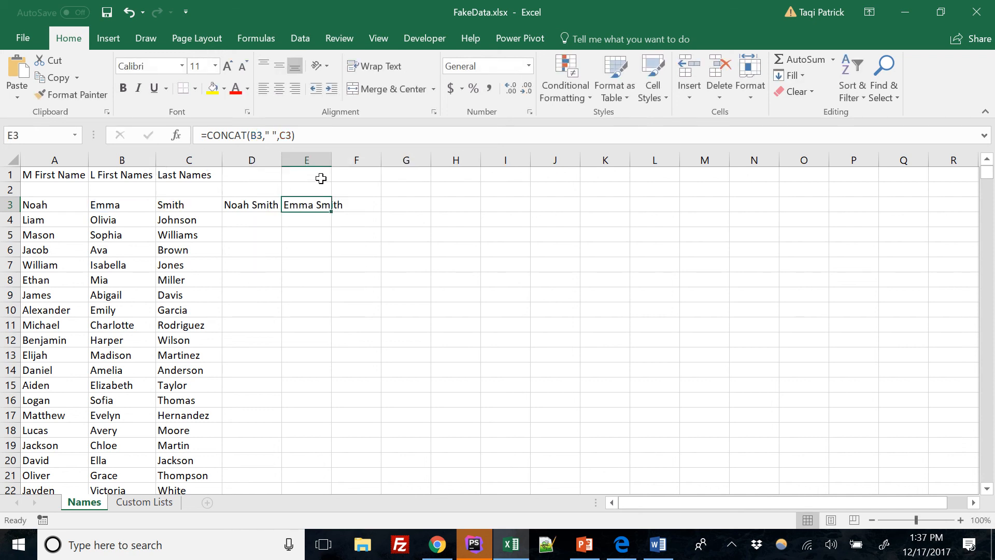
double_click(332, 155)
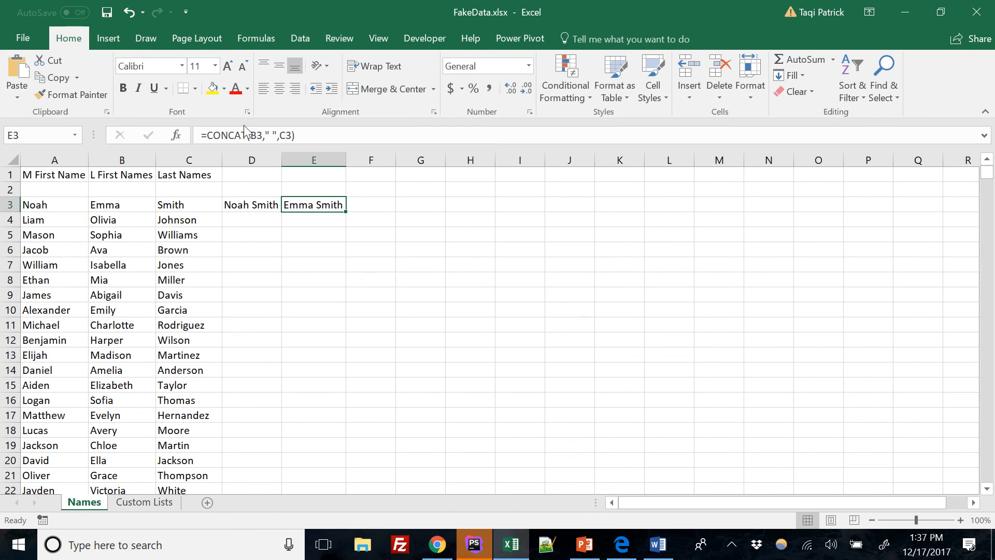
Fill the D3 formula down column D alongside all the name rows and fit the column's width to the full names.
click(242, 207)
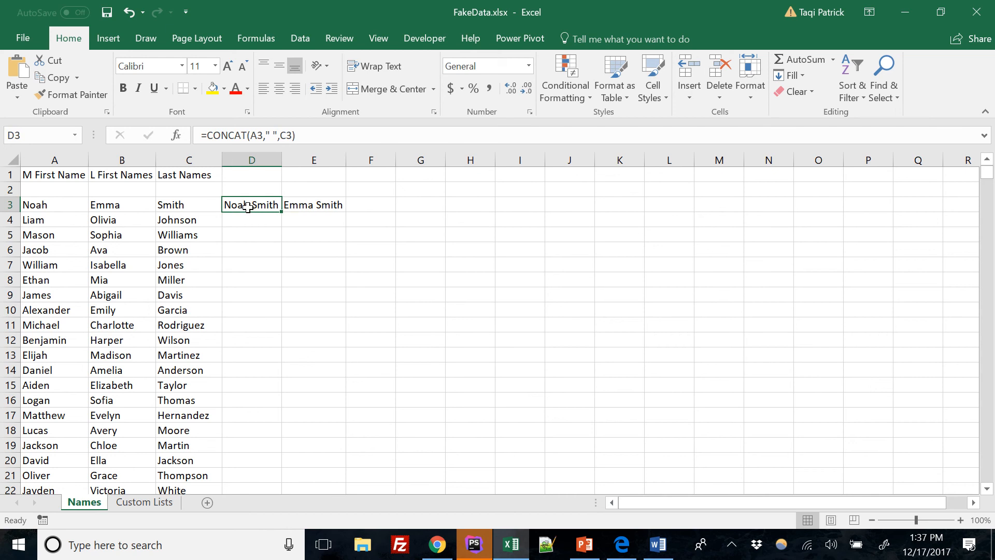
double_click(282, 212)
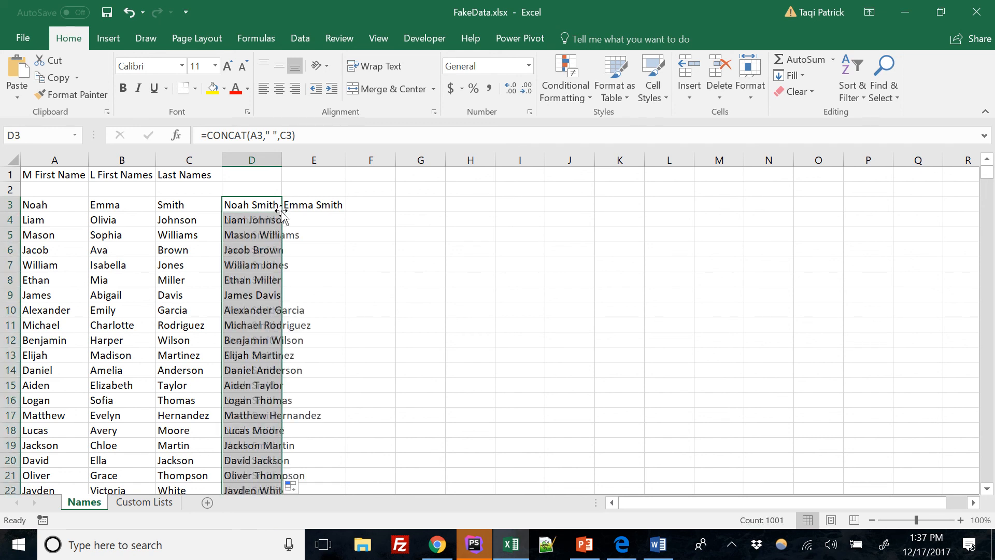
click(284, 160)
double_click(284, 161)
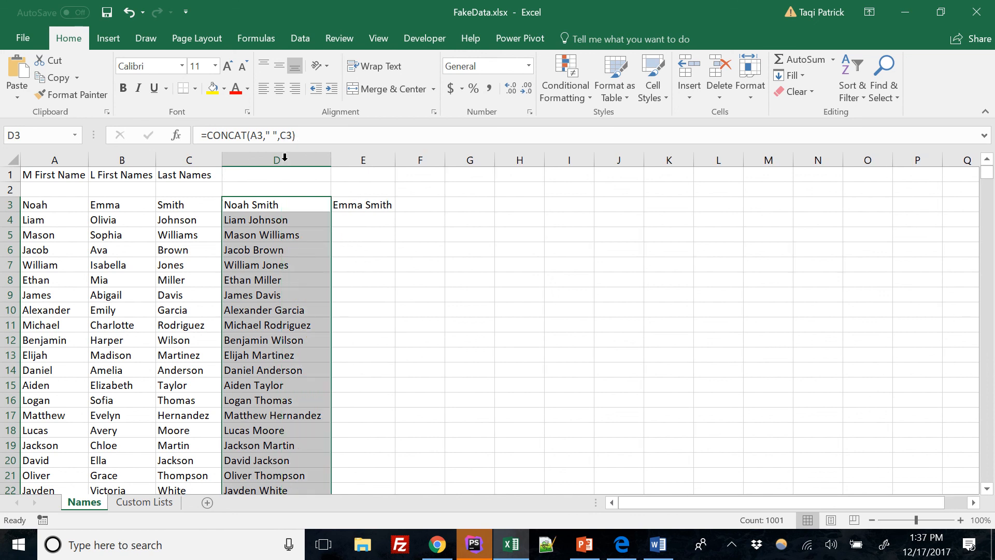
scroll(303, 269, down, 6)
scroll(305, 283, down, 16)
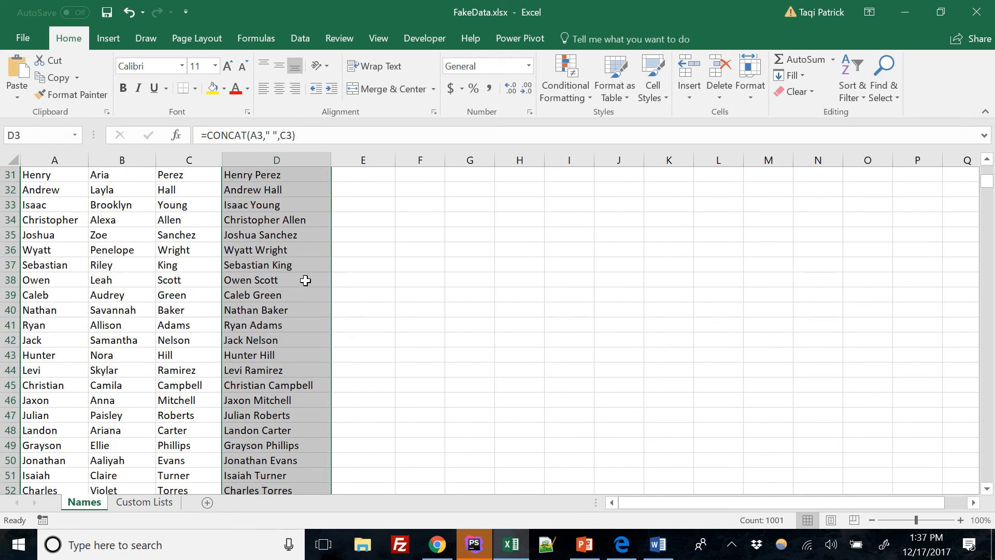
scroll(307, 276, down, 5)
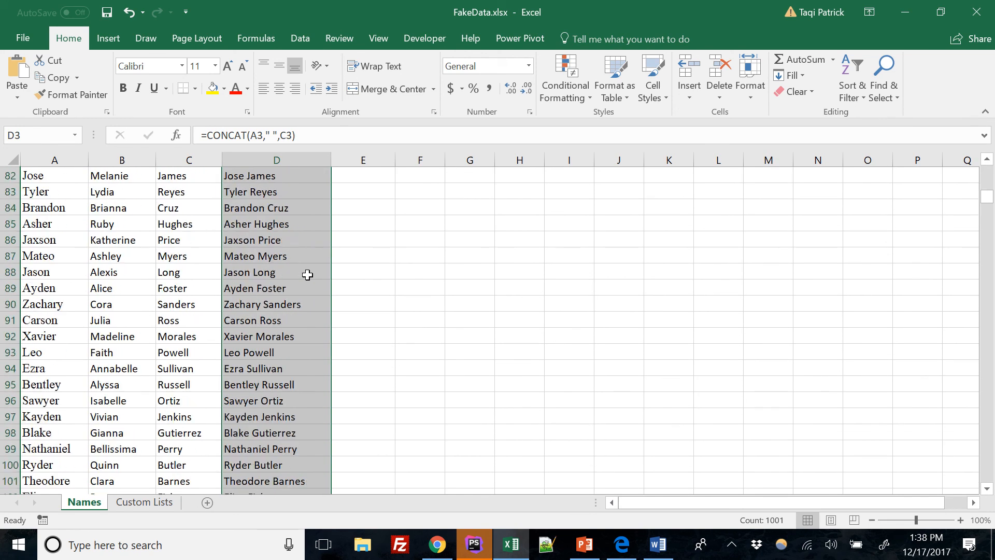
Review the male full names filled down column D, checking them against the first and last names beside them.
scroll(308, 274, down, 9)
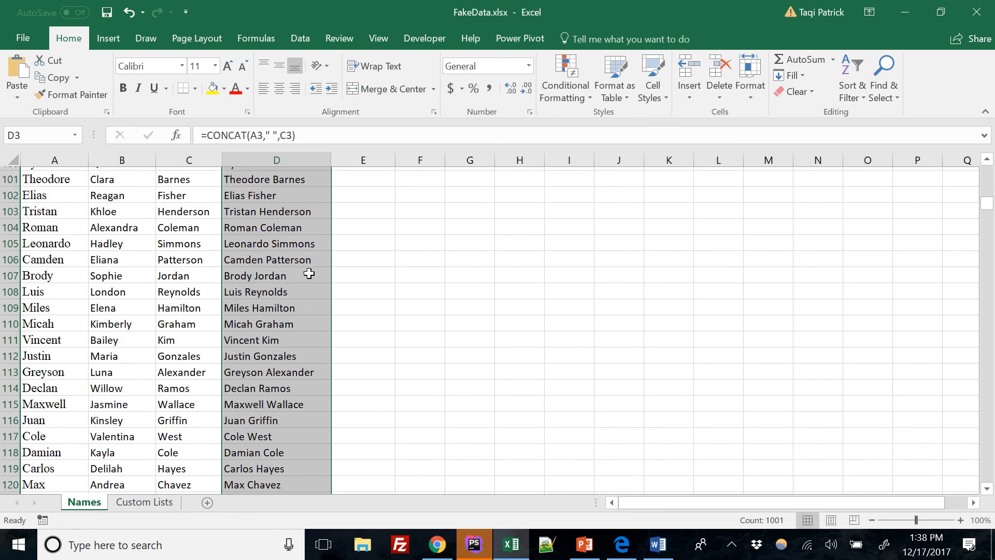
scroll(309, 274, down, 17)
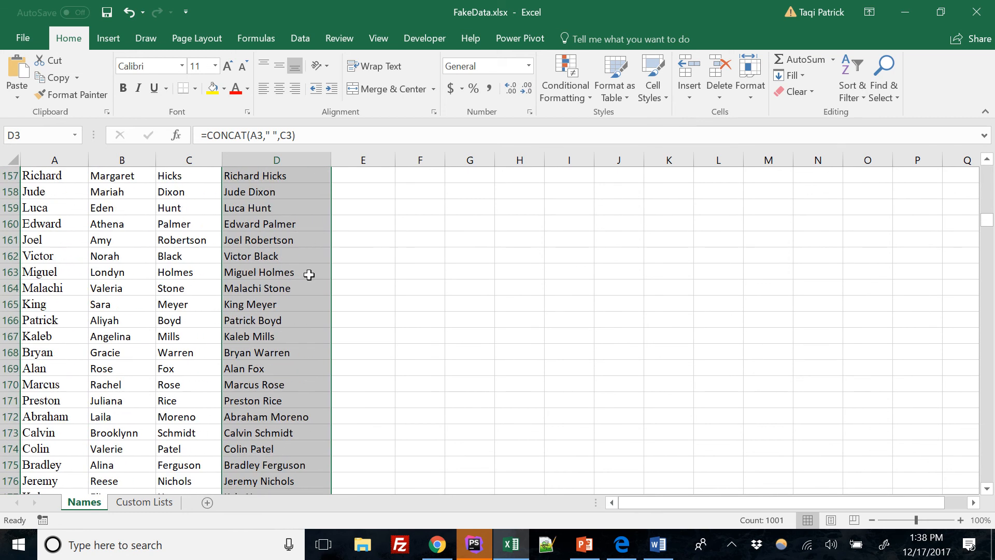
scroll(309, 274, down, 3)
scroll(311, 269, up, 20)
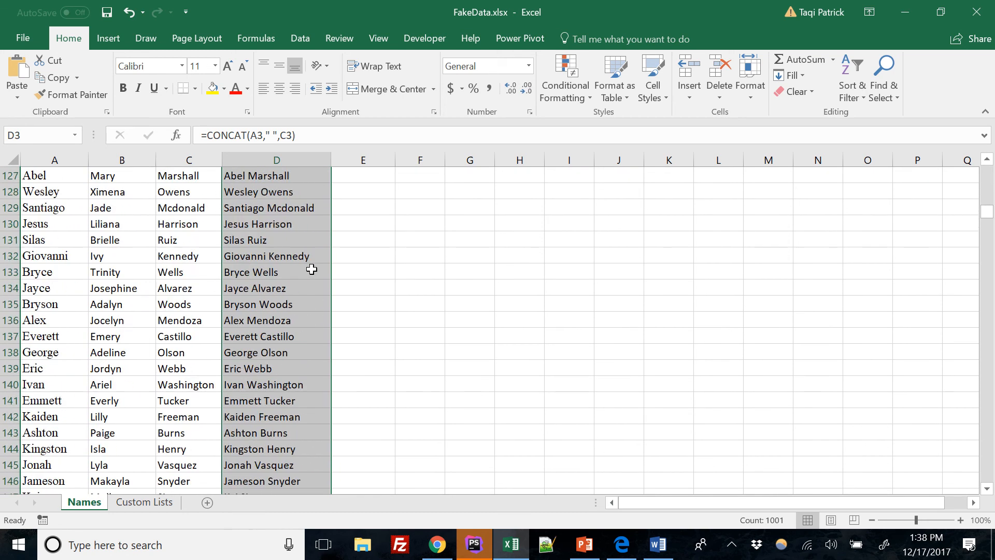
scroll(313, 264, up, 20)
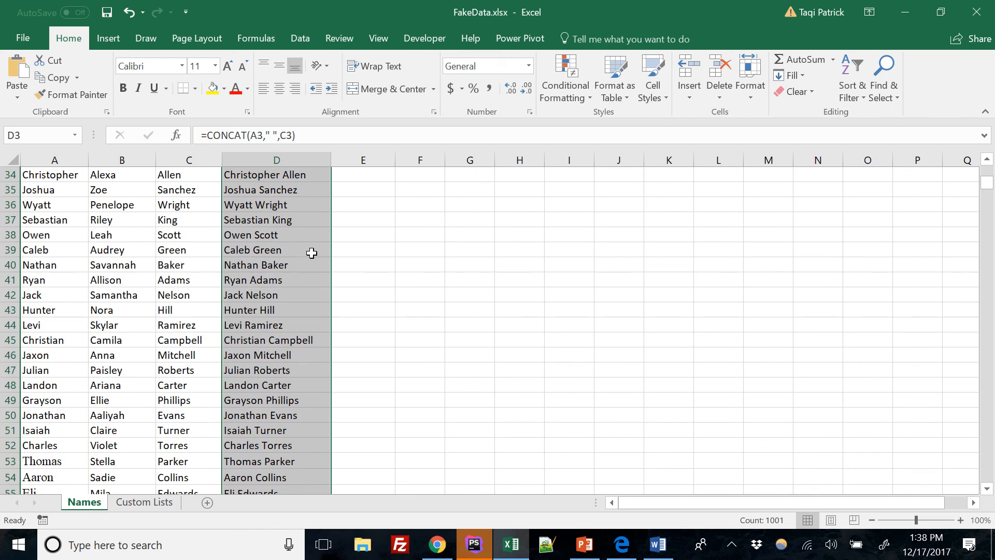
scroll(312, 250, up, 1)
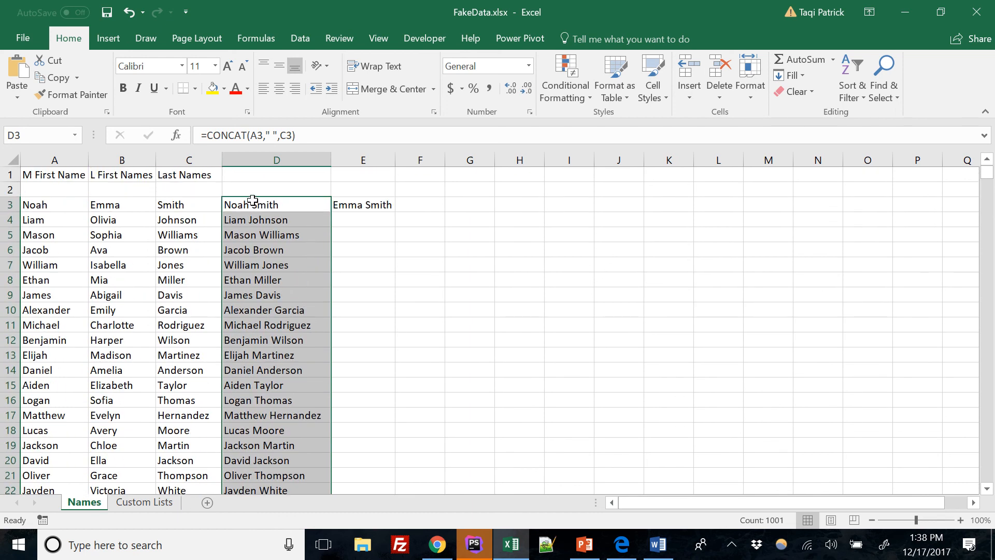
Fill the E3 formula down column E alongside all the name rows and fit the column's width to the full names.
click(369, 207)
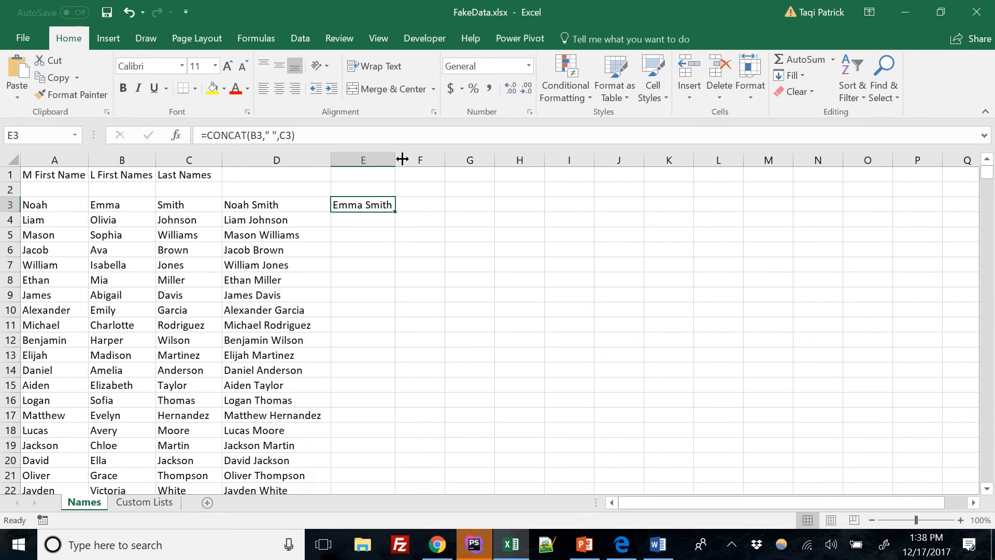
double_click(394, 211)
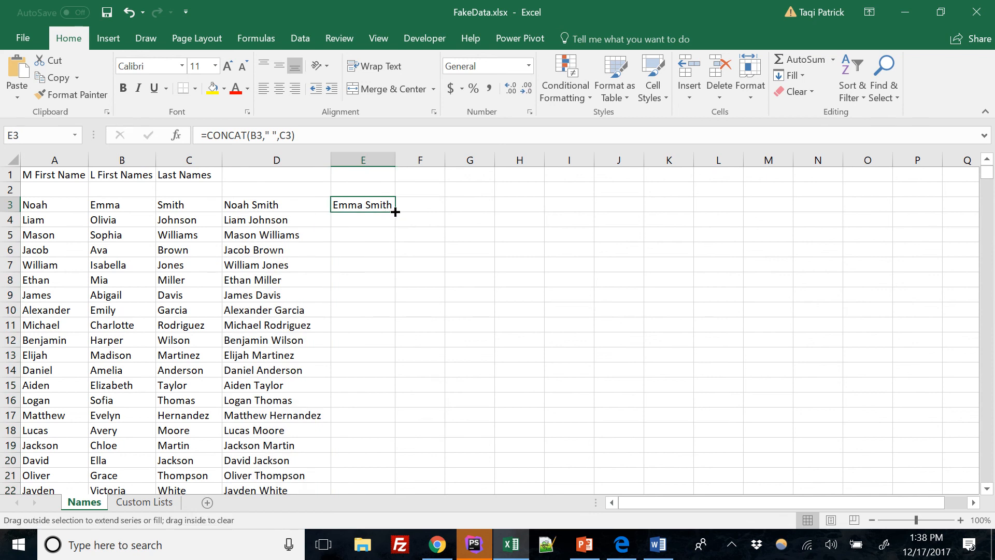
double_click(397, 160)
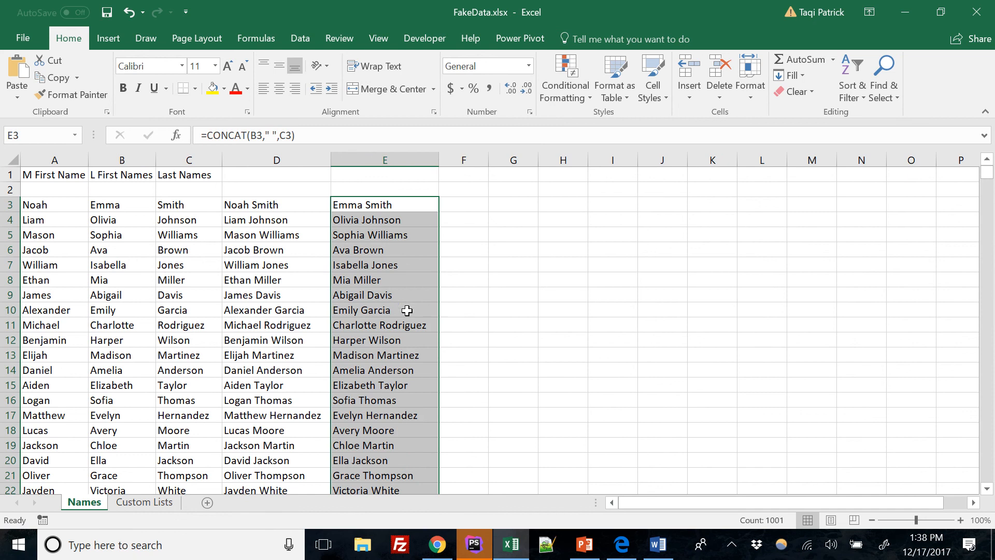
Review the female full names filled down column E, comparing them with the source names in columns B and C.
scroll(408, 299, down, 1)
scroll(408, 299, down, 20)
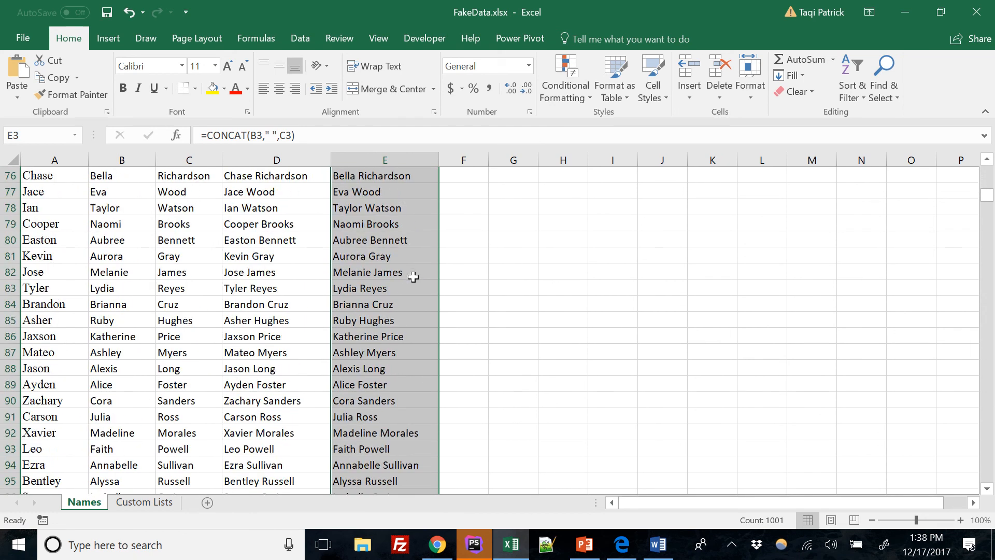
scroll(412, 273, down, 20)
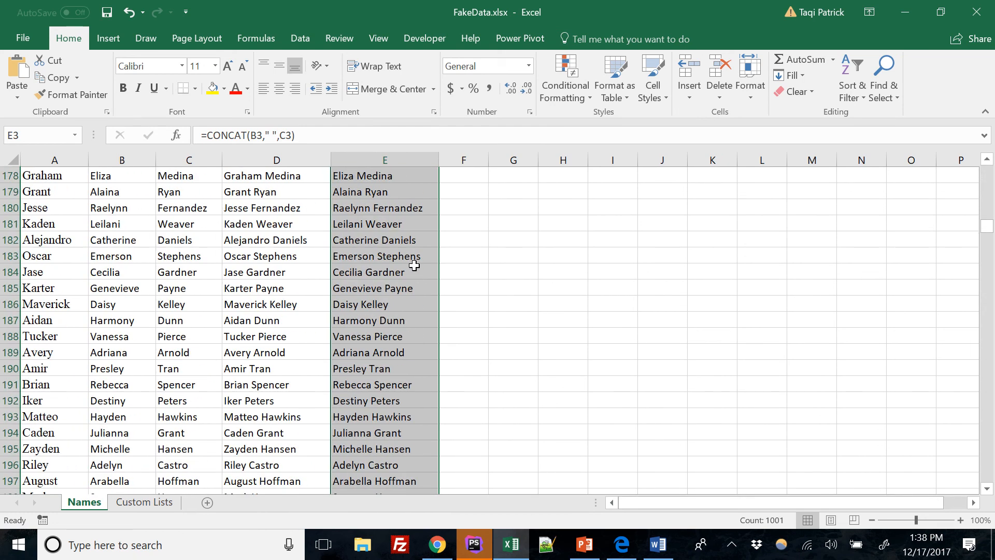
scroll(418, 261, down, 12)
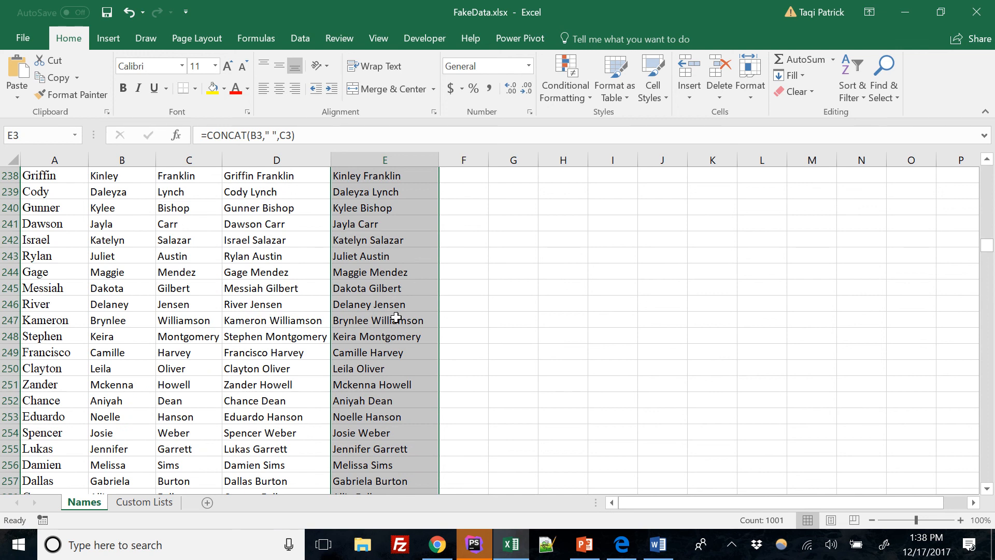
scroll(382, 294, up, 5)
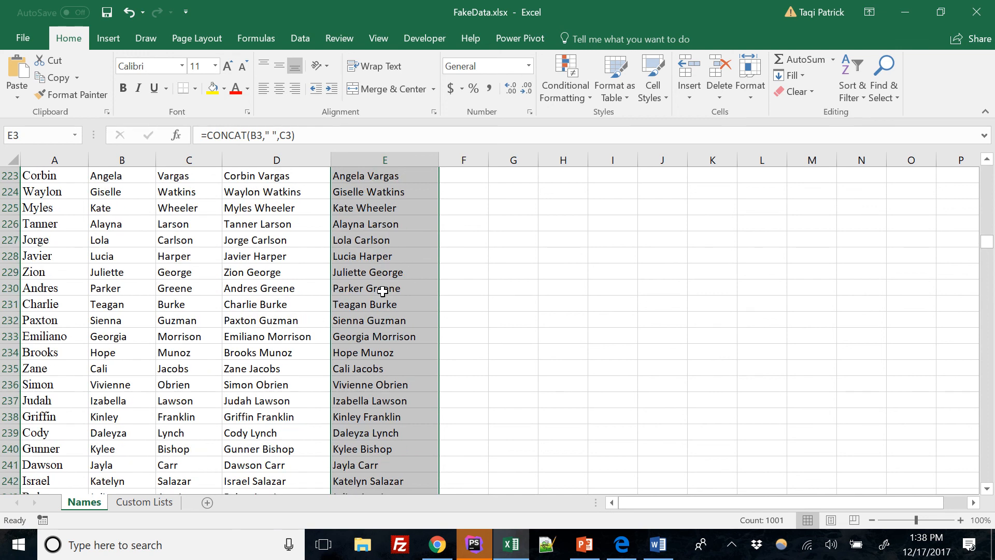
scroll(370, 301, down, 4)
scroll(332, 311, up, 19)
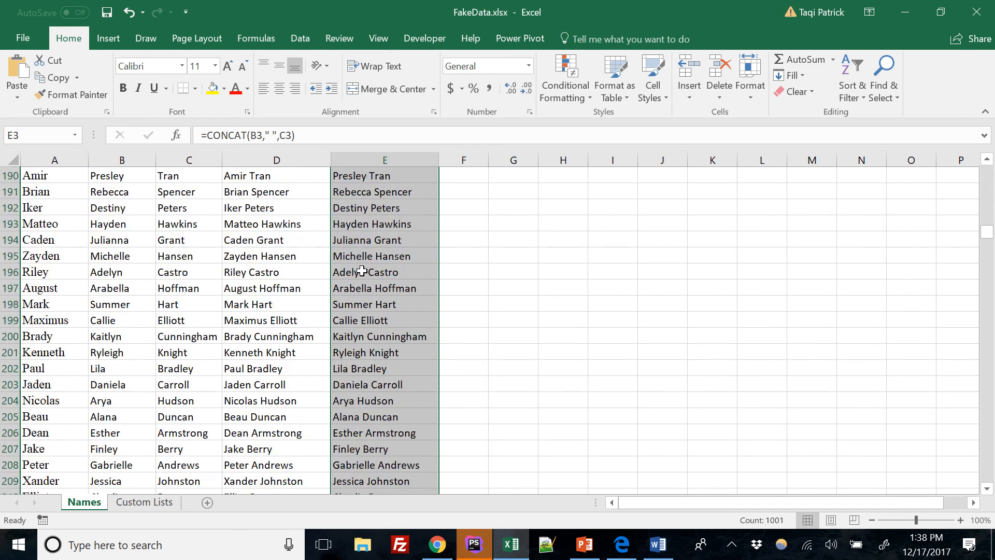
scroll(364, 263, up, 20)
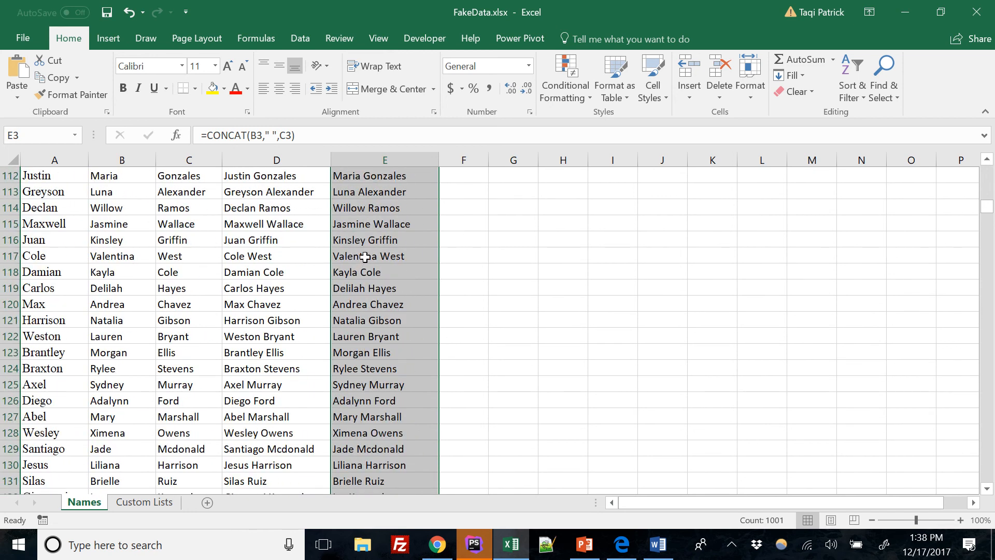
scroll(368, 253, up, 20)
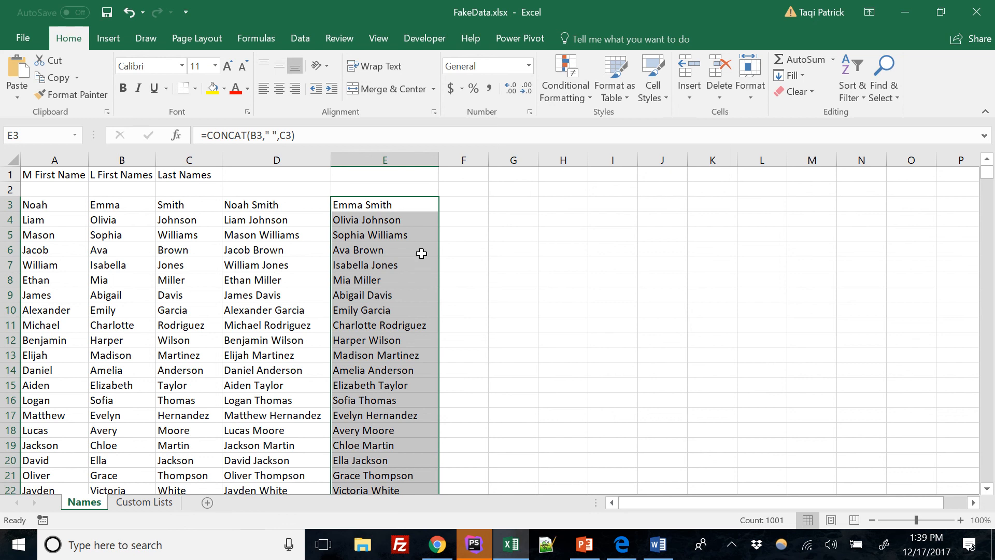
Switch to the PowerPoint window.
click(585, 544)
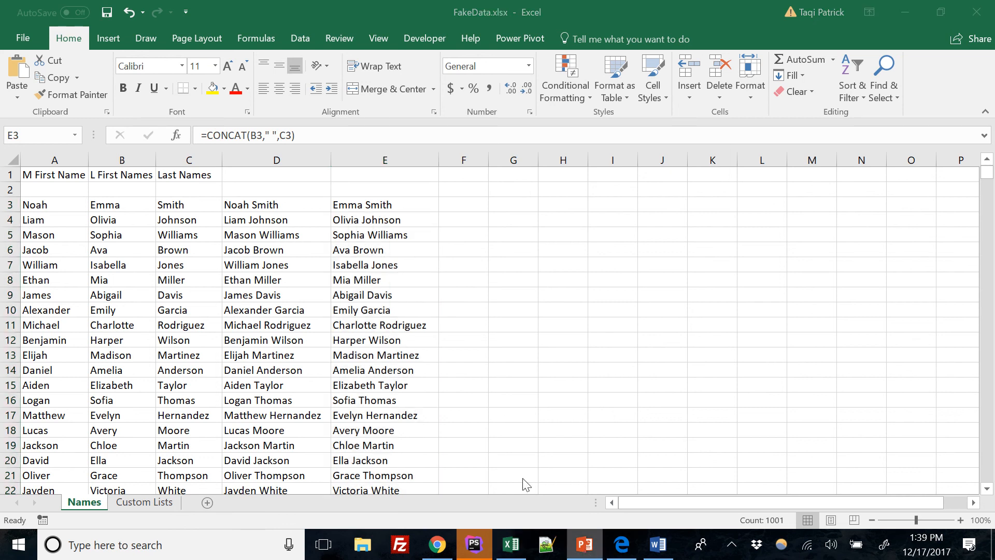